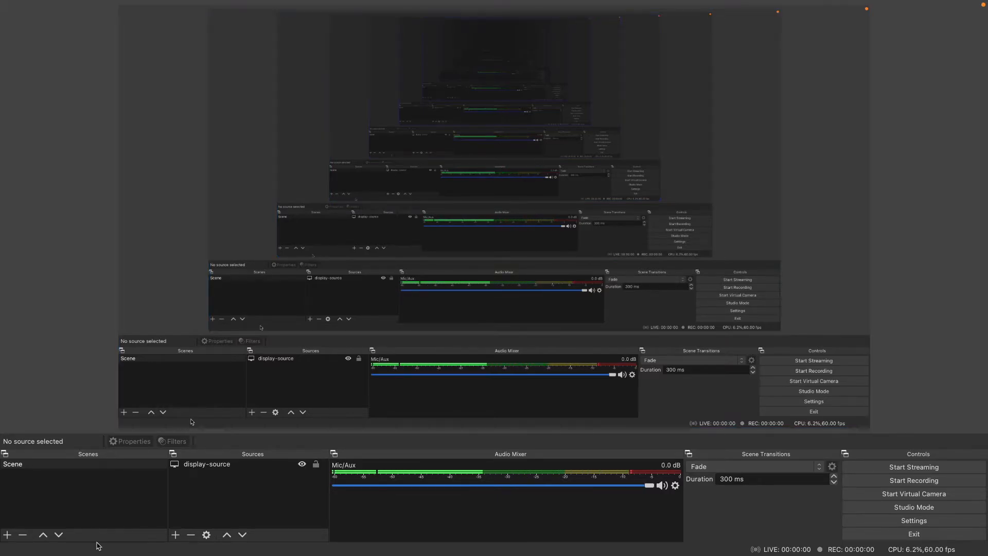
# - Select the display-source in the scene's sources and hide it
pyautogui.click(190, 465)
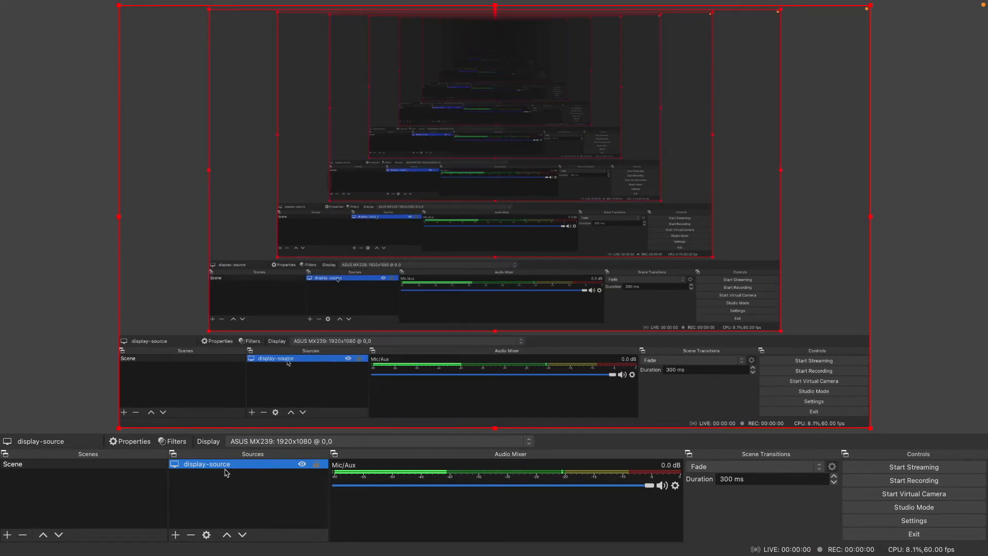
pyautogui.click(303, 465)
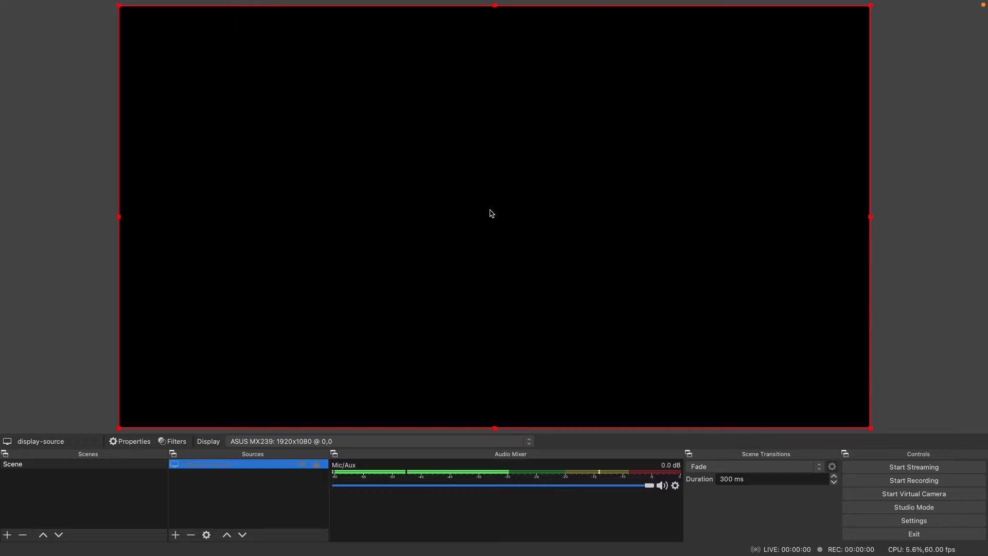
# - Switch to Finder, open the Applications folder and select the OBS app
pyautogui.click(275, 544)
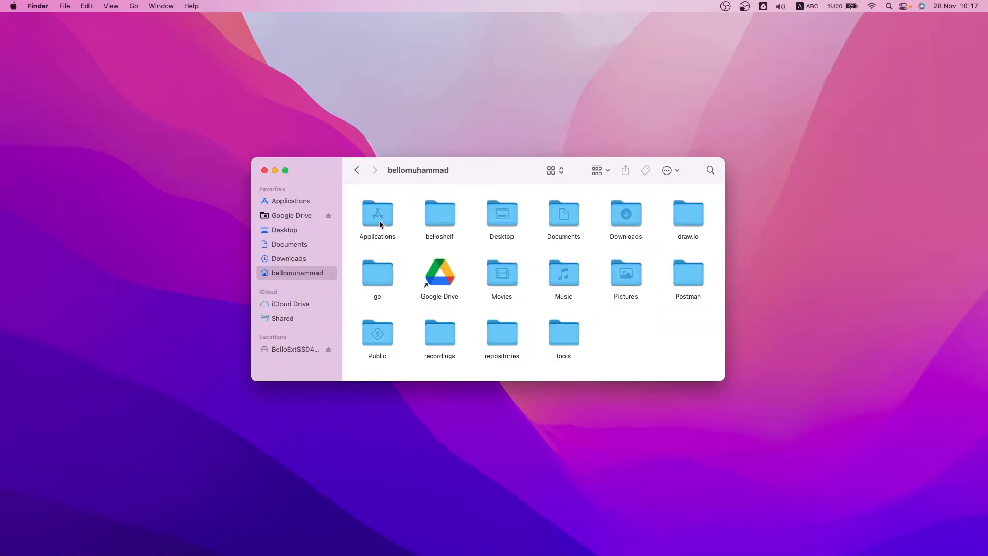
pyautogui.click(295, 203)
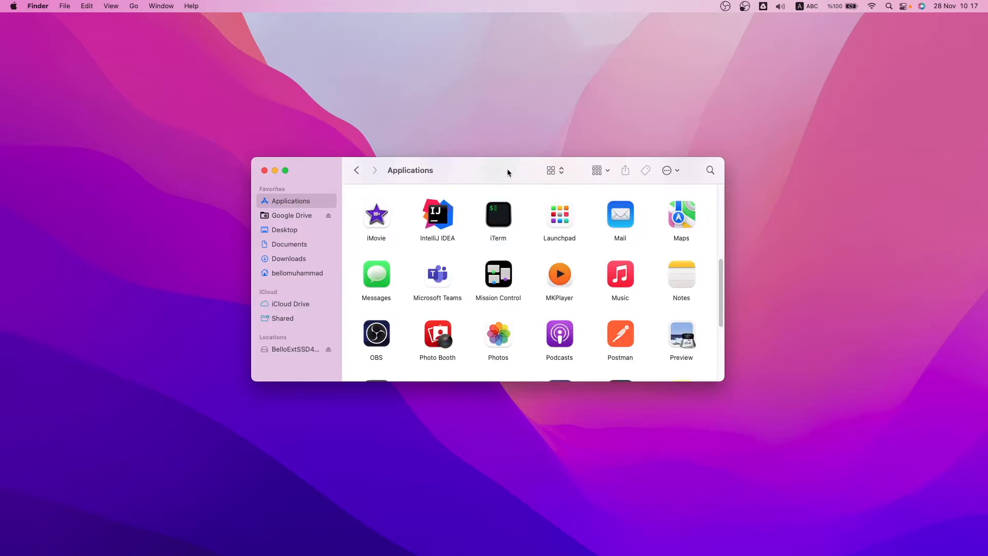
pyautogui.click(385, 339)
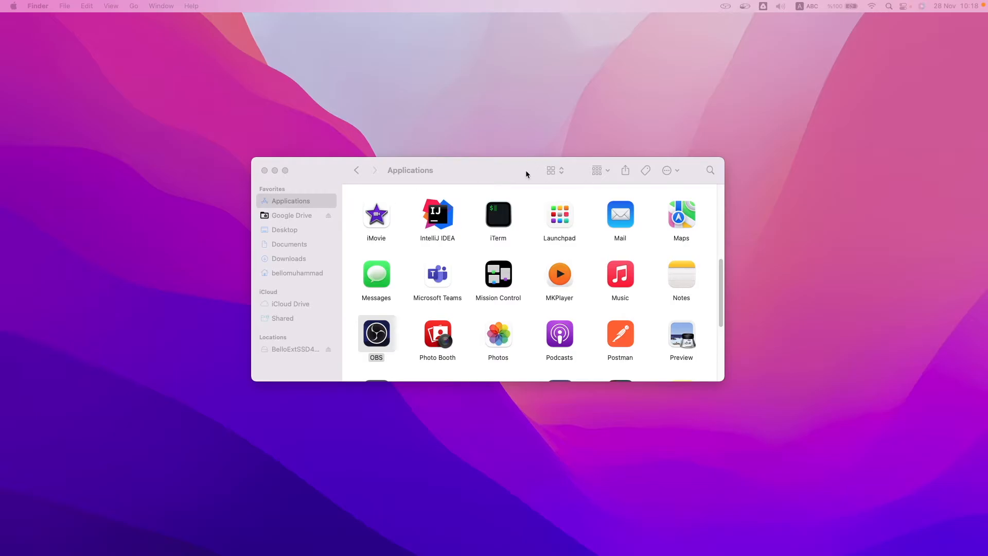
pyautogui.click(509, 176)
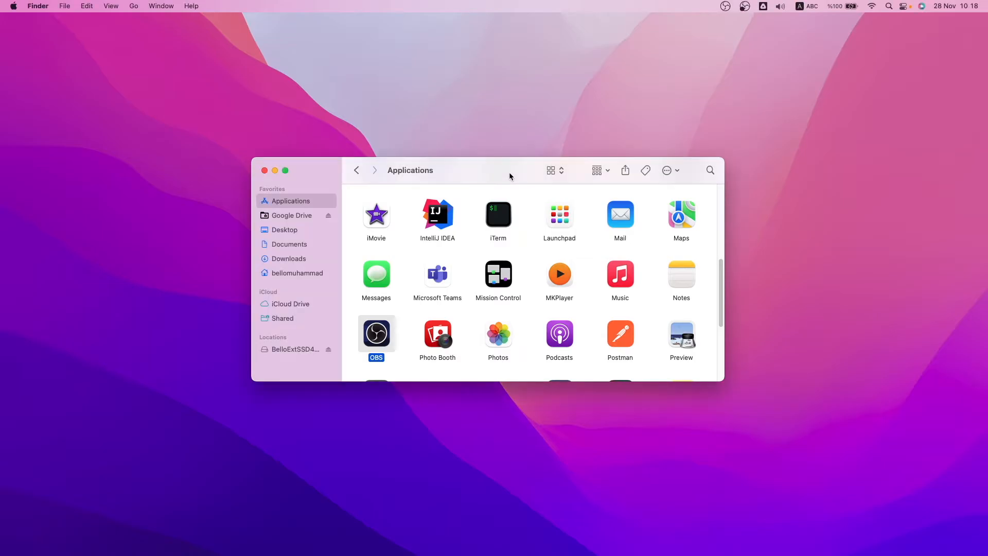
pyautogui.rightClick(373, 335)
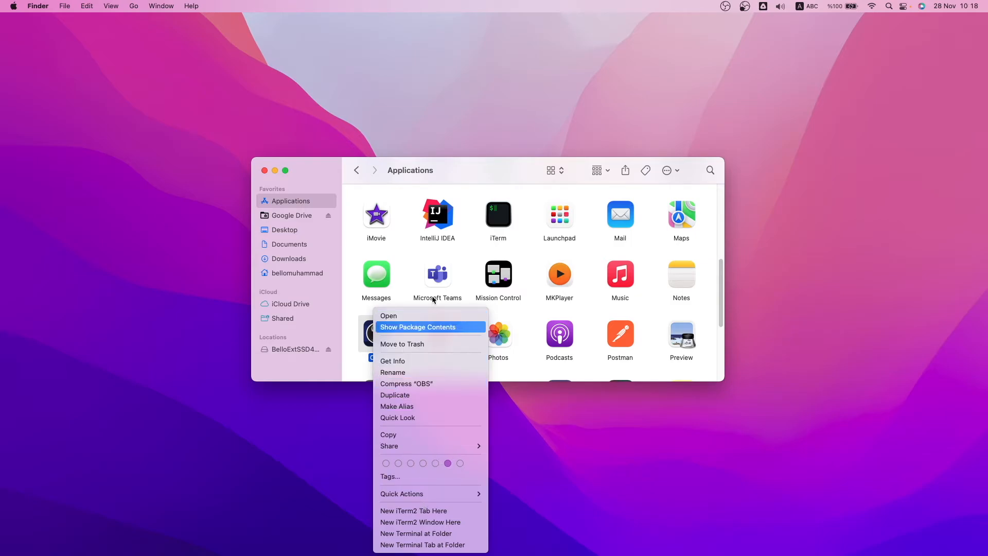
pyautogui.click(482, 194)
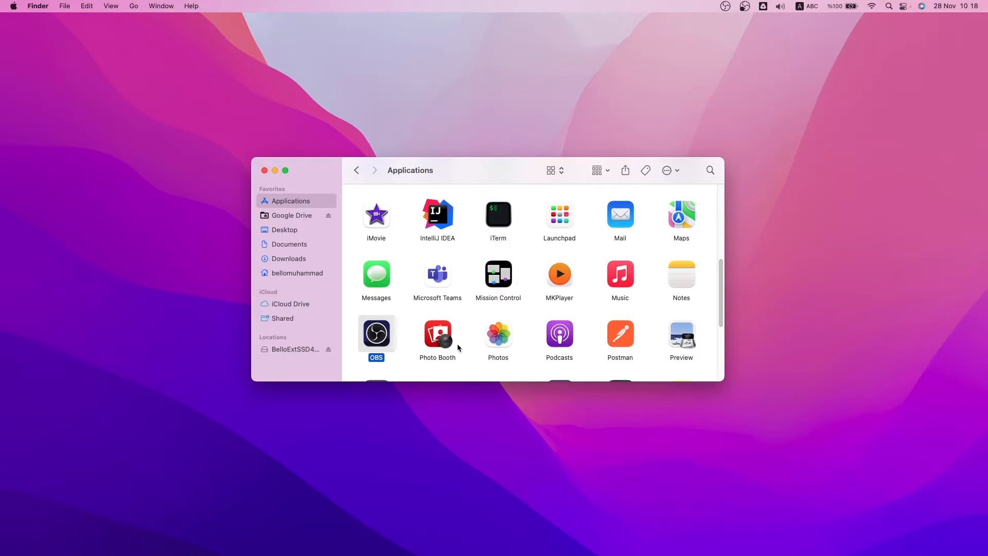
# - Switch to the OBS desktop and look through its File, View, Edit, Profile and Tools menus
pyautogui.hotkey('ctrl', 'Right')
pyautogui.moveTo(46, 1)
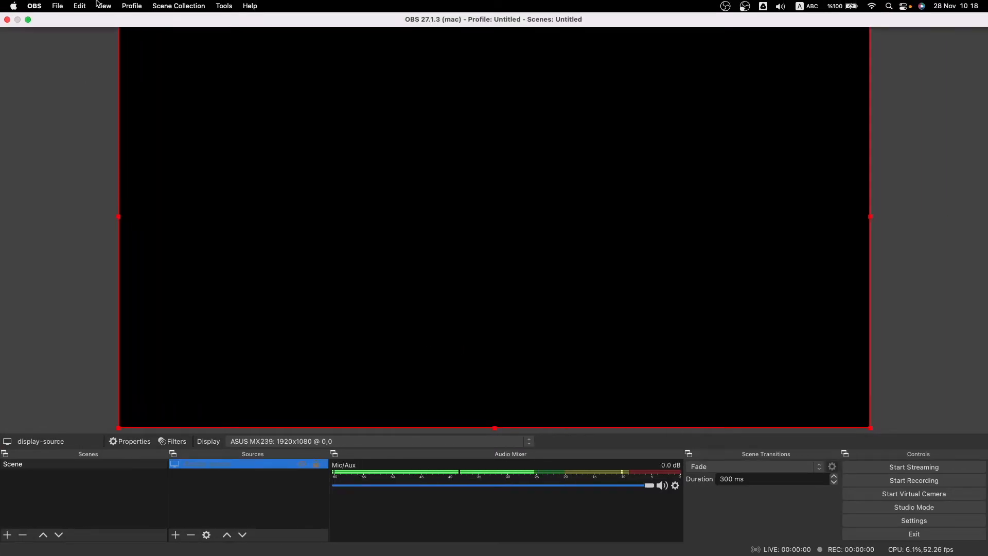
pyautogui.click(58, 6)
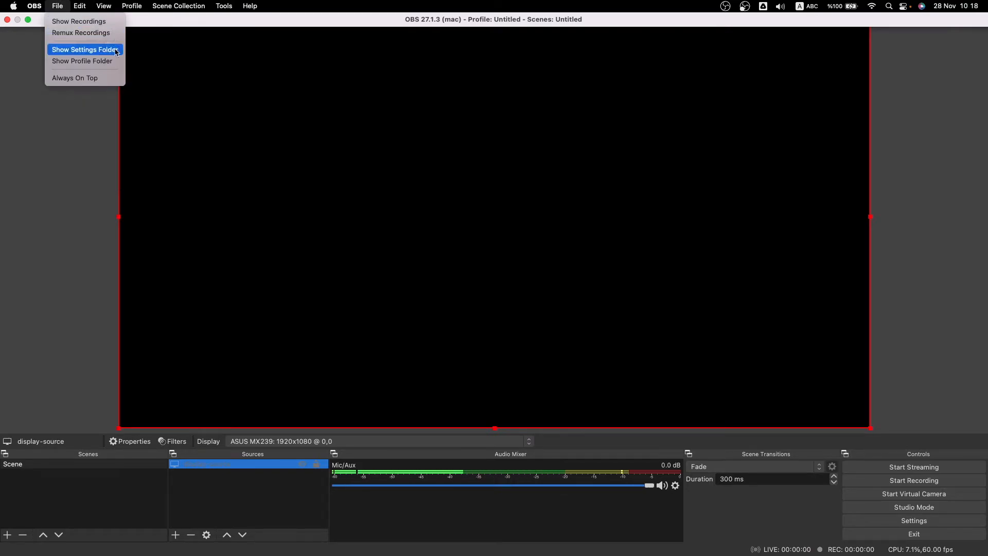
pyautogui.moveTo(83, 6)
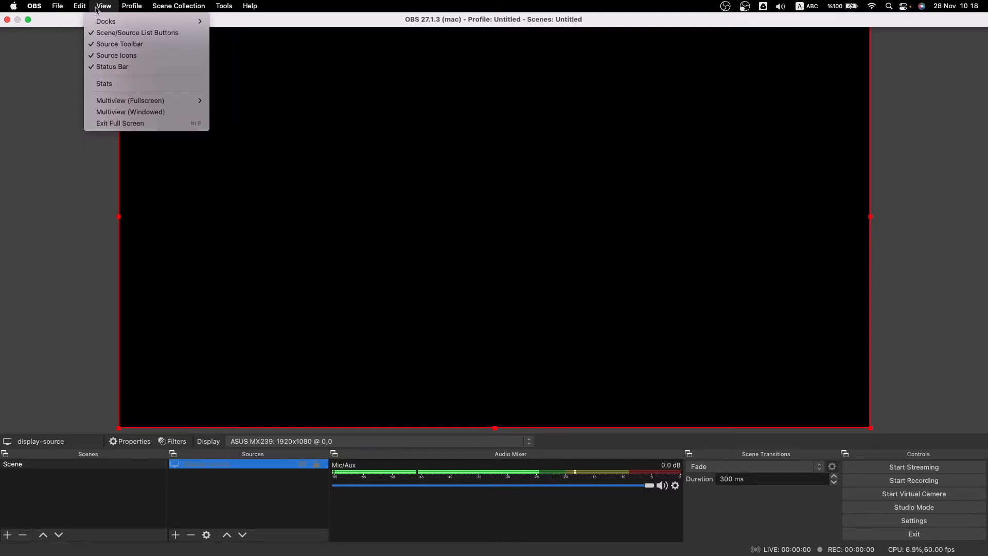
pyautogui.moveTo(40, 9)
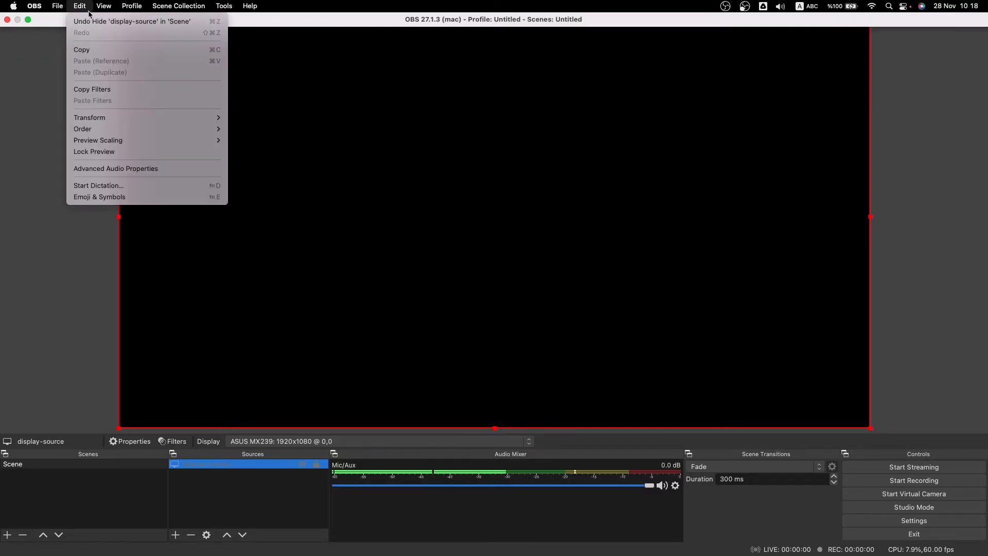
pyautogui.moveTo(140, 9)
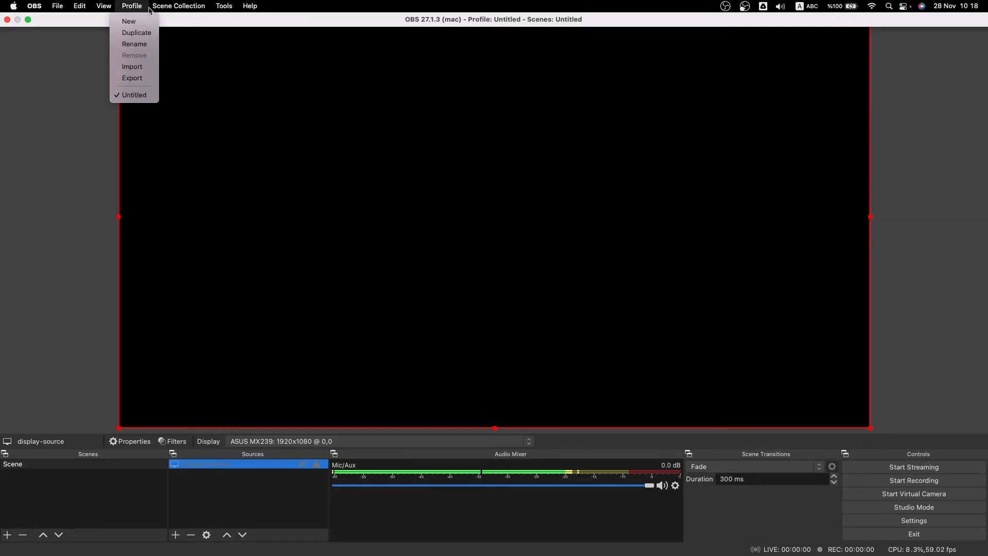
pyautogui.moveTo(225, 9)
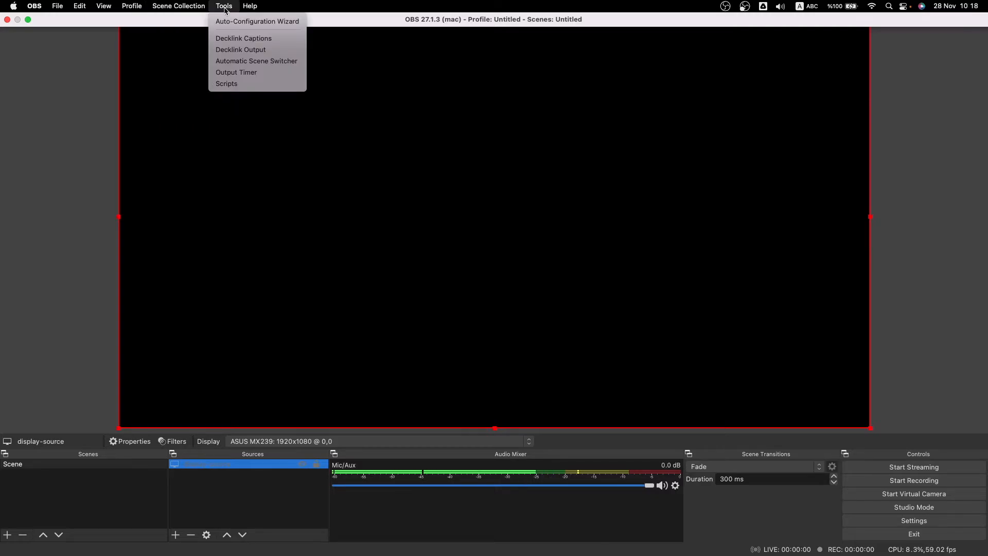
pyautogui.click(45, 131)
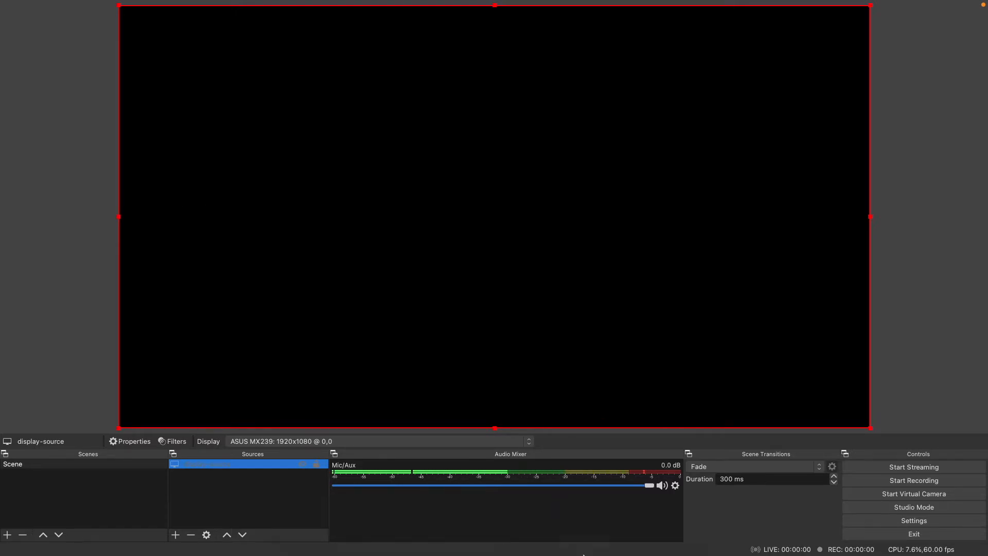
pyautogui.rightClick(657, 543)
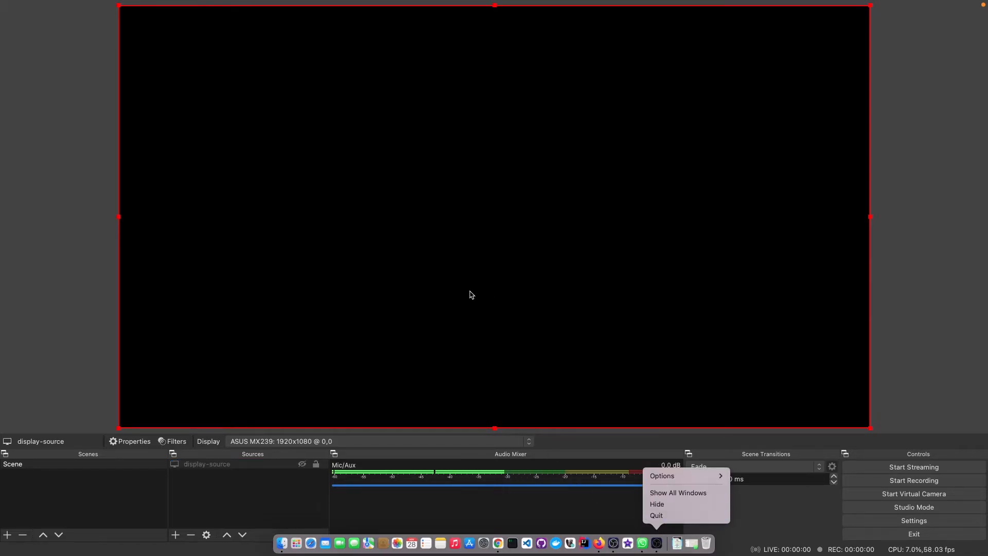
pyautogui.click(503, 278)
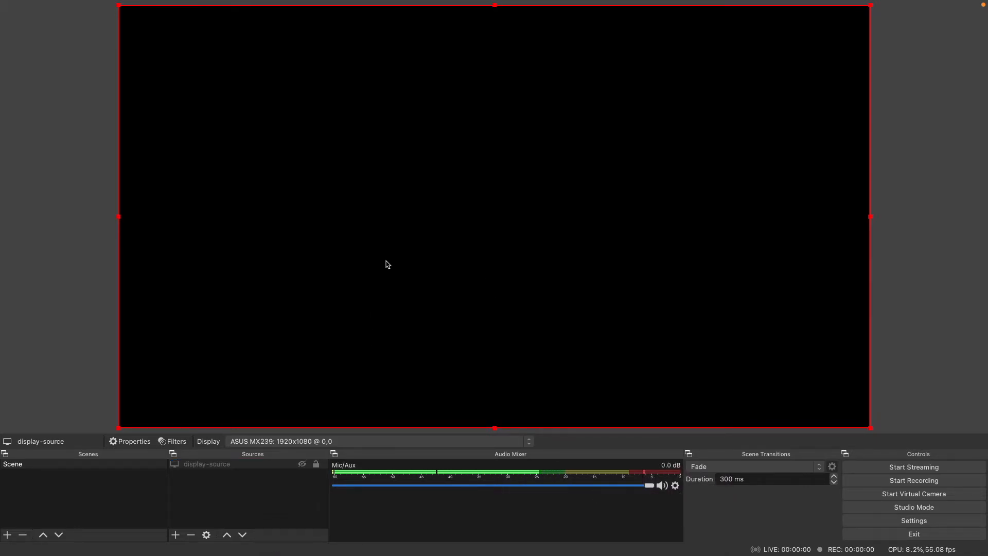
pyautogui.moveTo(9, 4)
pyautogui.click(58, 6)
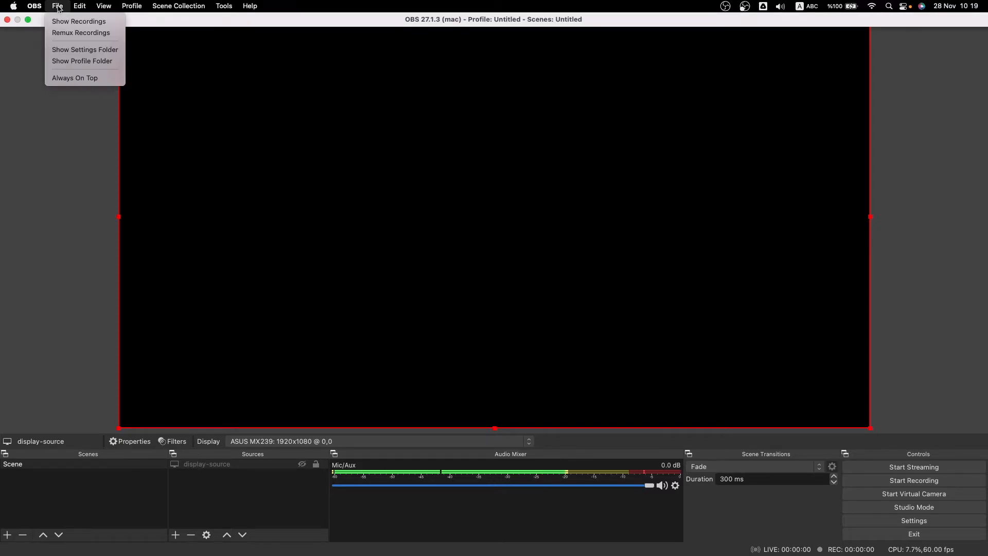
pyautogui.moveTo(85, 8)
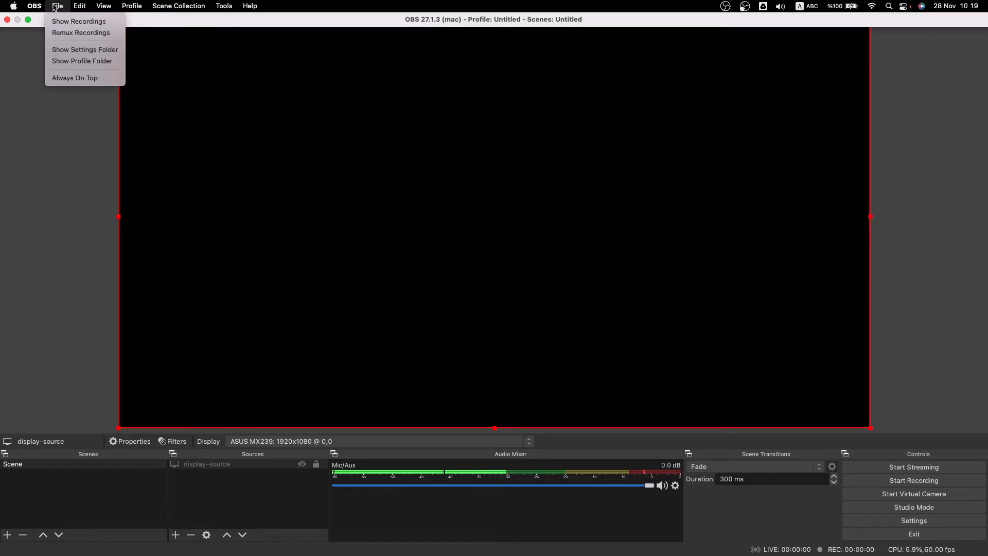
pyautogui.click(323, 211)
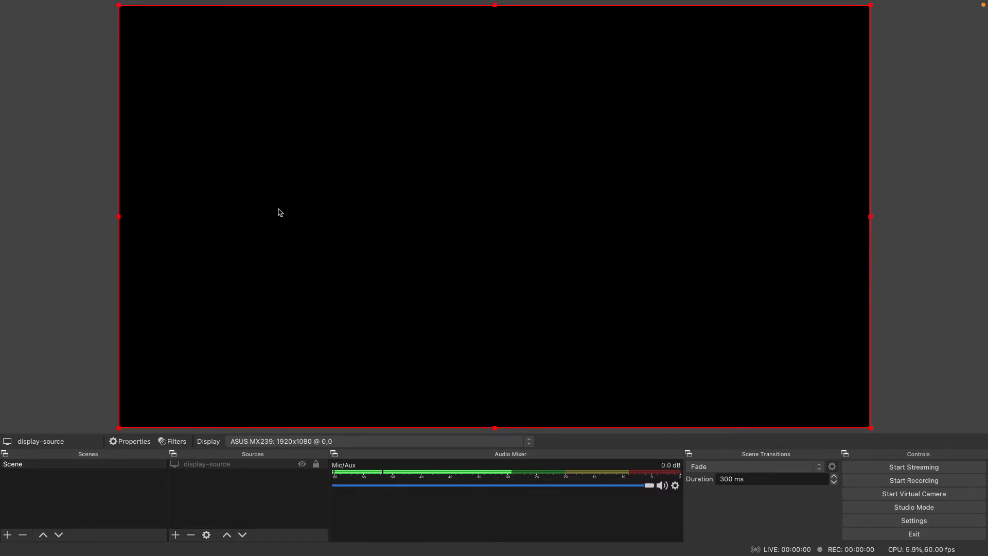
# - Return to Finder, open the tools folder in the home folder and launch the OBS app stored there
pyautogui.hotkey('ctrl', 'Left')
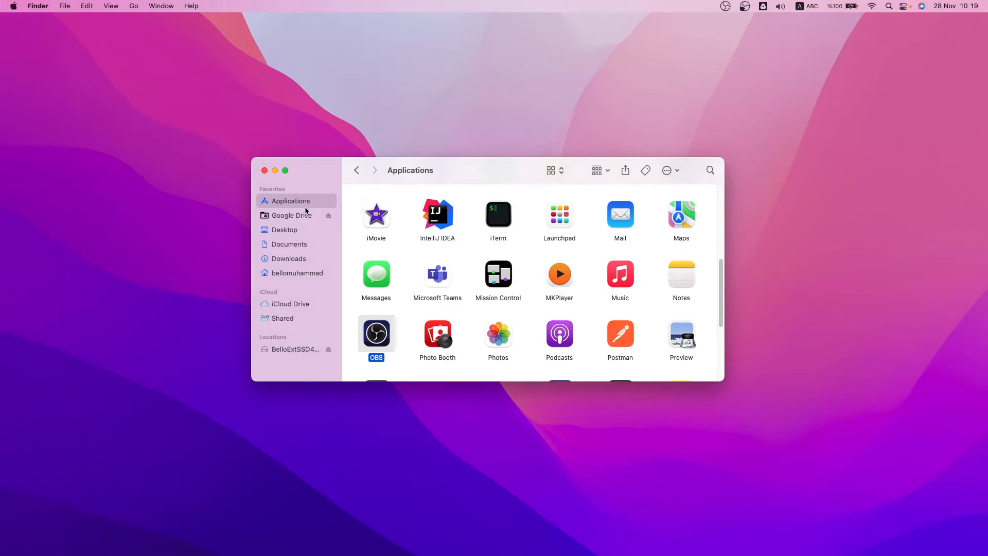
pyautogui.click(400, 330)
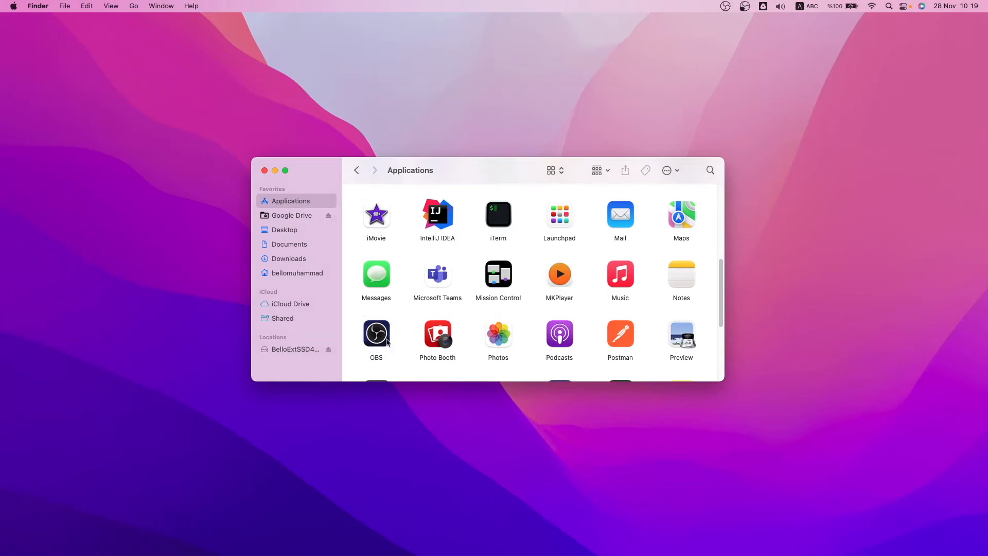
pyautogui.click(378, 332)
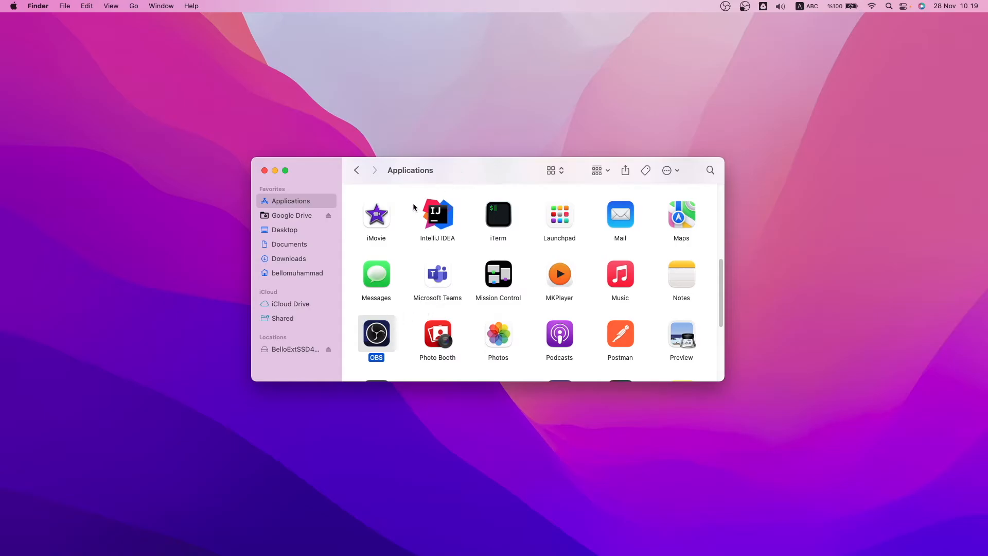
pyautogui.click(301, 275)
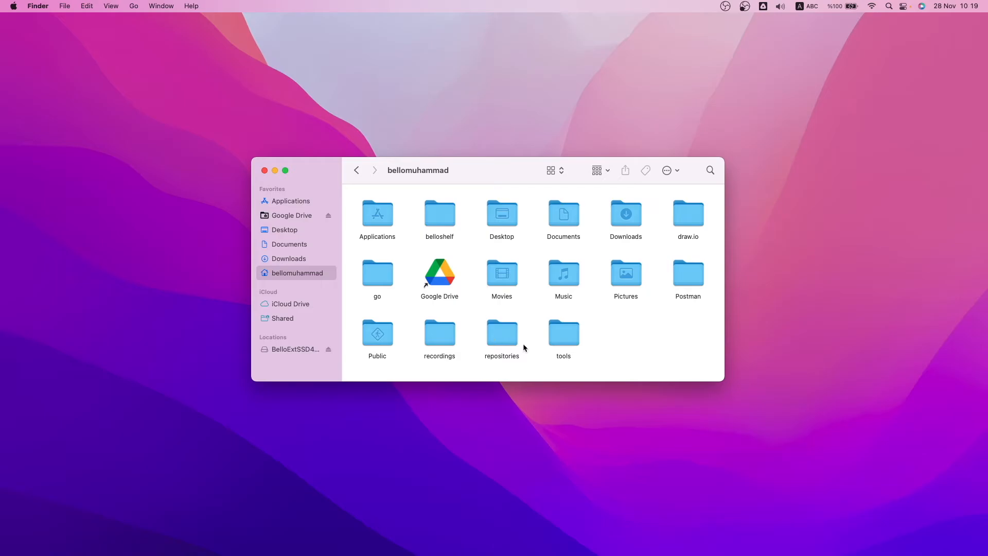
pyautogui.doubleClick(565, 336)
pyautogui.rightClick(464, 264)
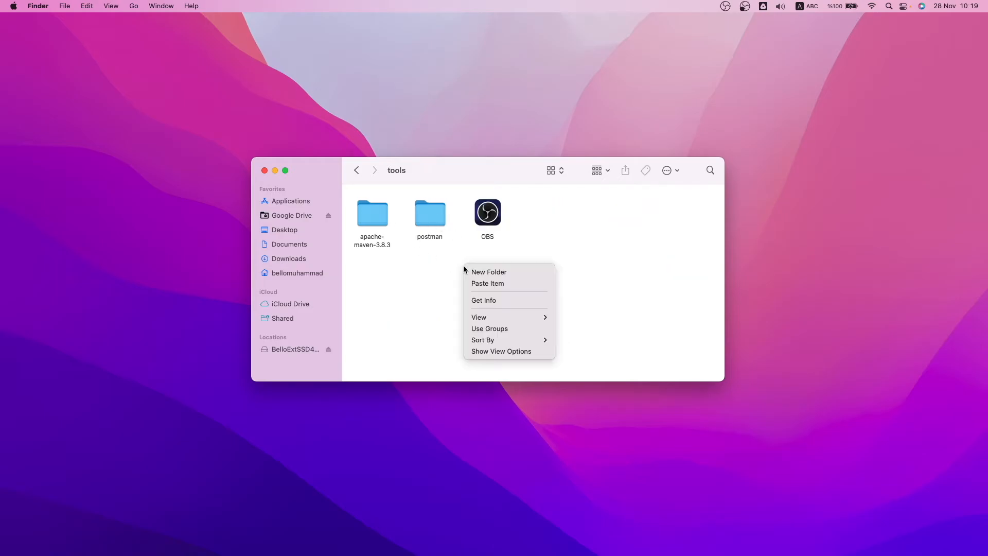
pyautogui.click(496, 256)
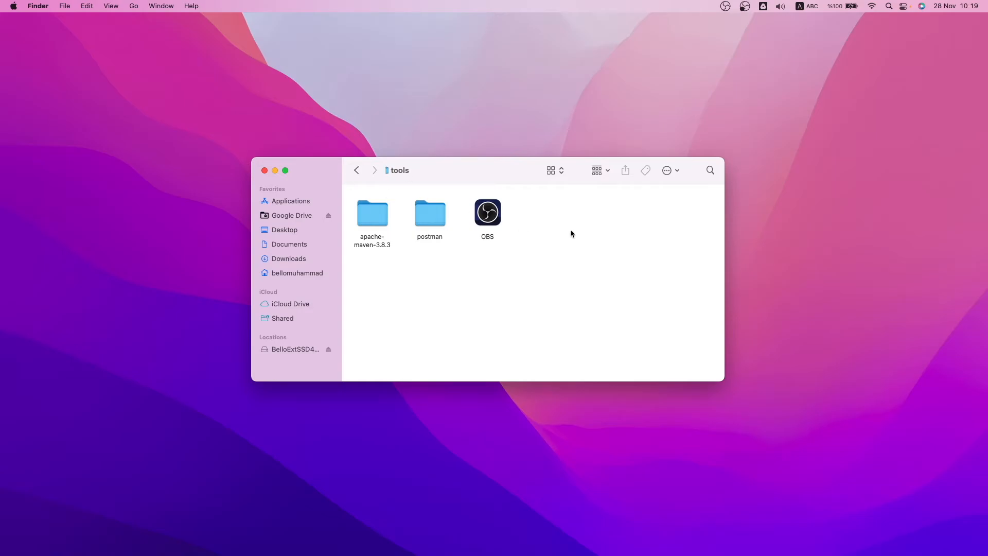
pyautogui.doubleClick(491, 214)
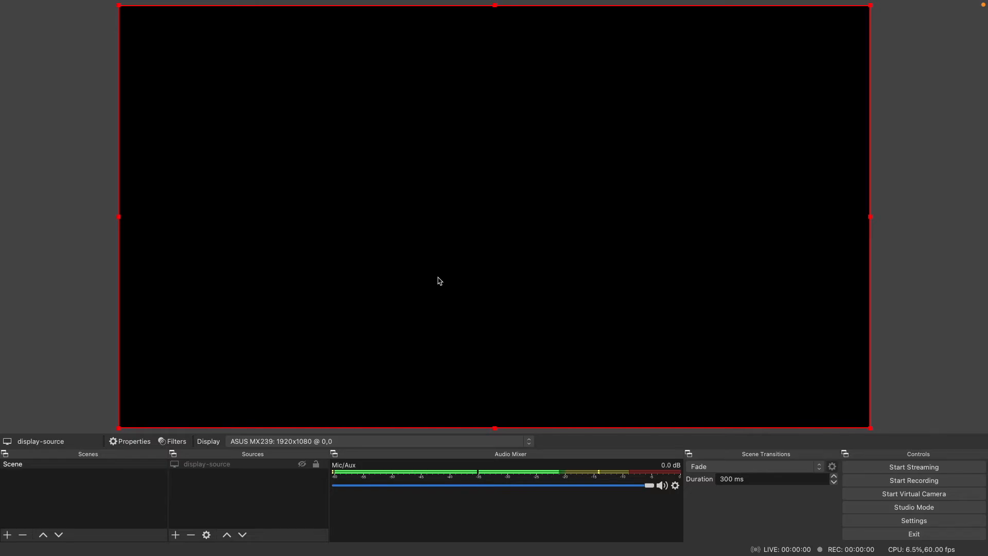
# - Return to Finder and select the OBS app in the Applications folder
pyautogui.hotkey('ctrl', 'Left')
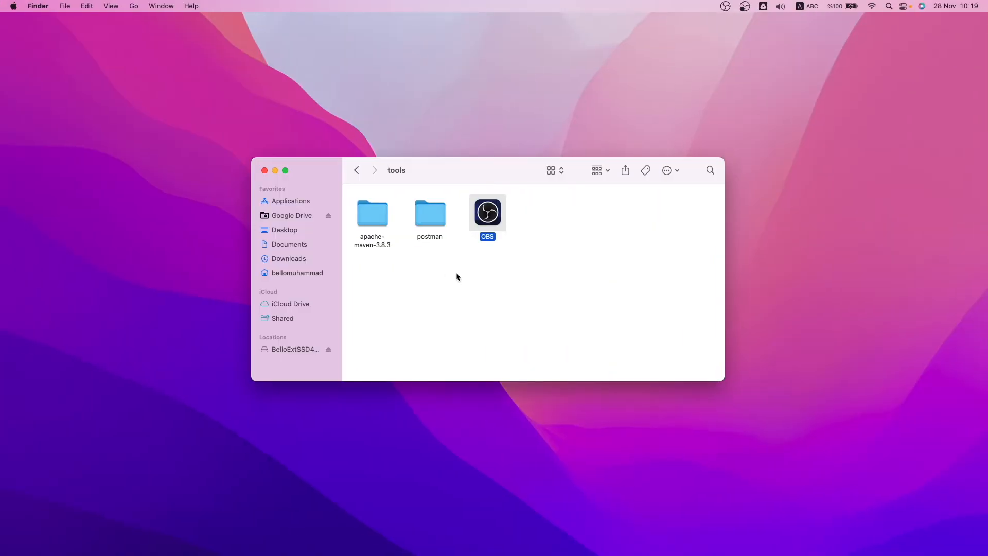
pyautogui.click(291, 202)
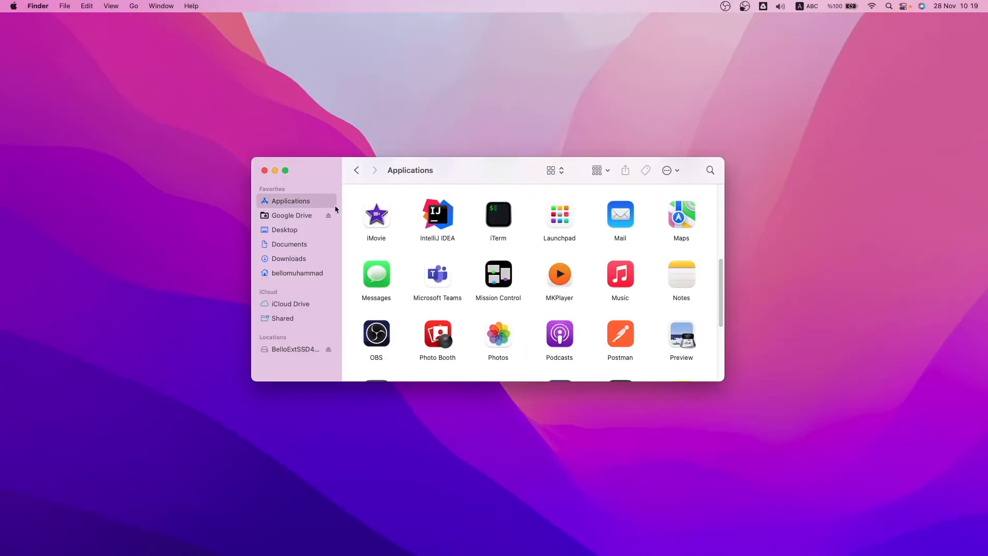
pyautogui.click(297, 273)
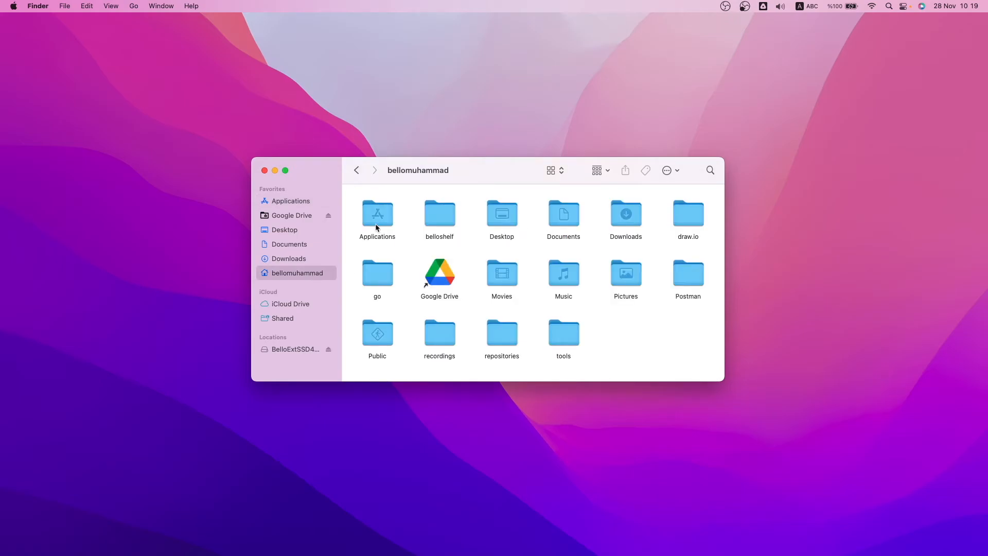
pyautogui.click(292, 202)
pyautogui.click(374, 333)
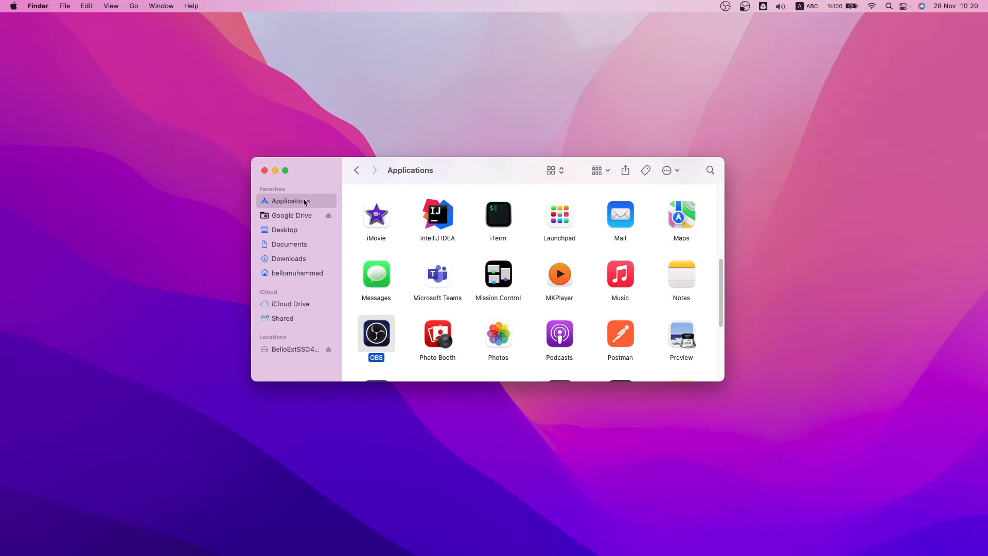
# - Create a new folder named third-obs inside the tools folder
pyautogui.click(314, 273)
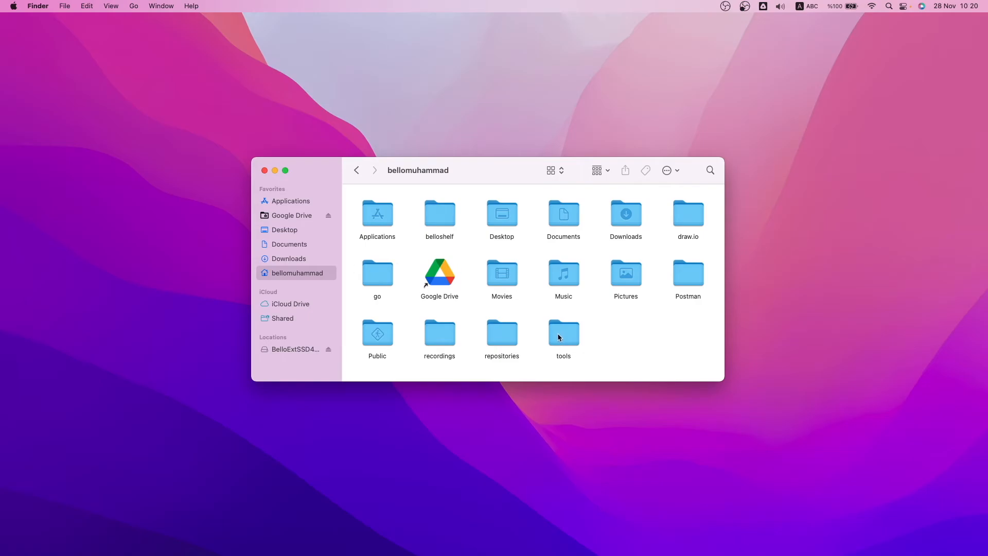
pyautogui.doubleClick(560, 335)
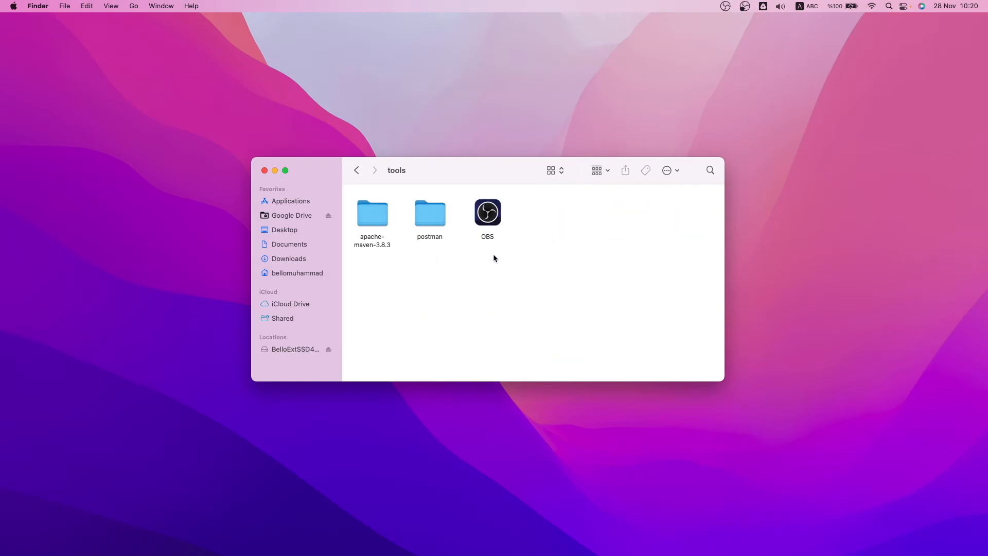
pyautogui.rightClick(450, 307)
pyautogui.click(500, 310)
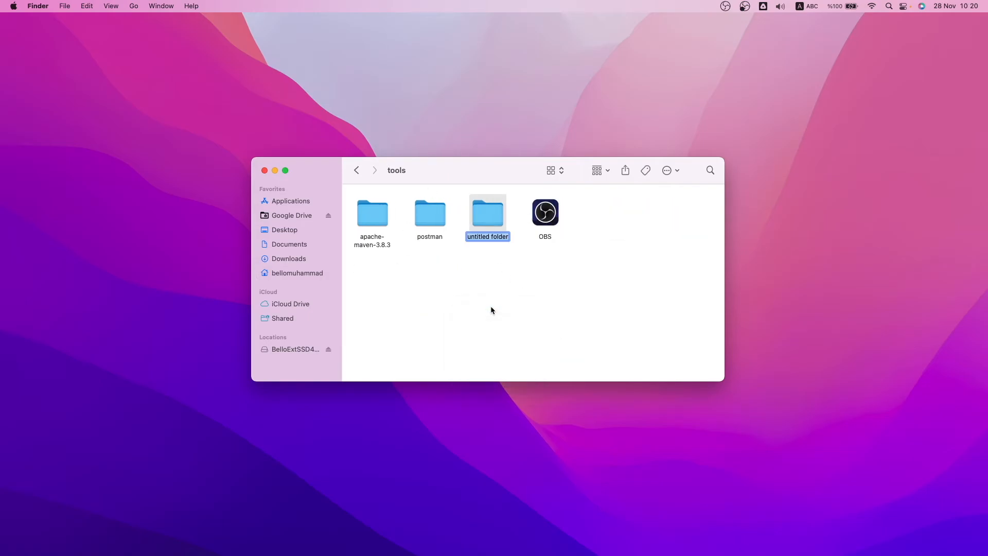
pyautogui.write('third-obs')
pyautogui.press('Return')
# - Open the third-obs folder and paste the OBS app into it
pyautogui.doubleClick(488, 209)
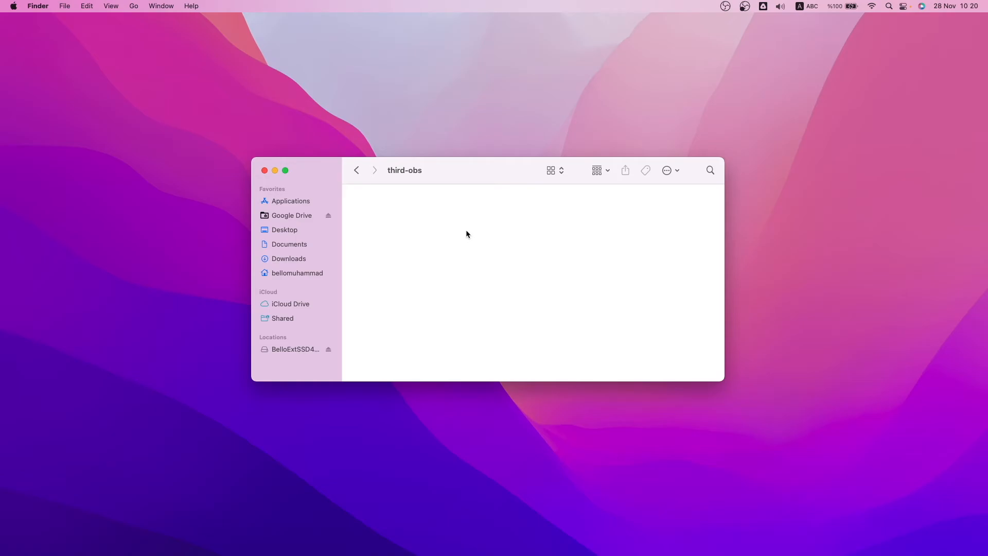
pyautogui.press('super+v')
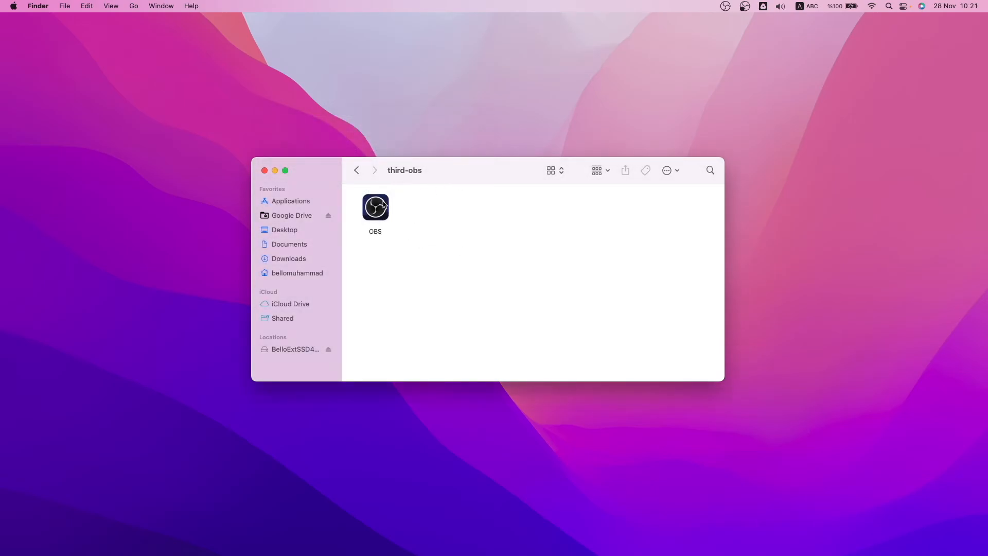
# - Launch the pasted OBS copy anyway as an additional instance and hide its display-source
pyautogui.click(378, 209)
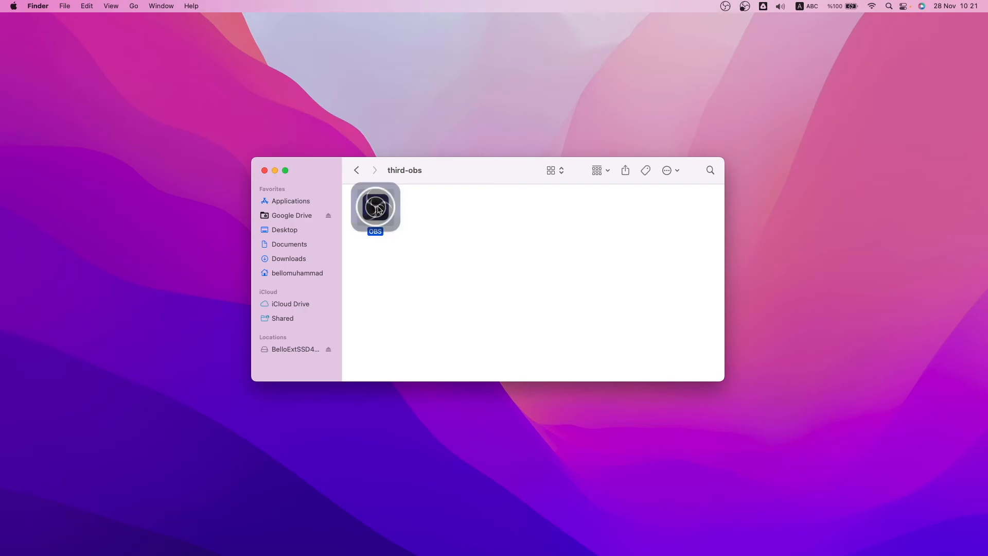
pyautogui.doubleClick(378, 209)
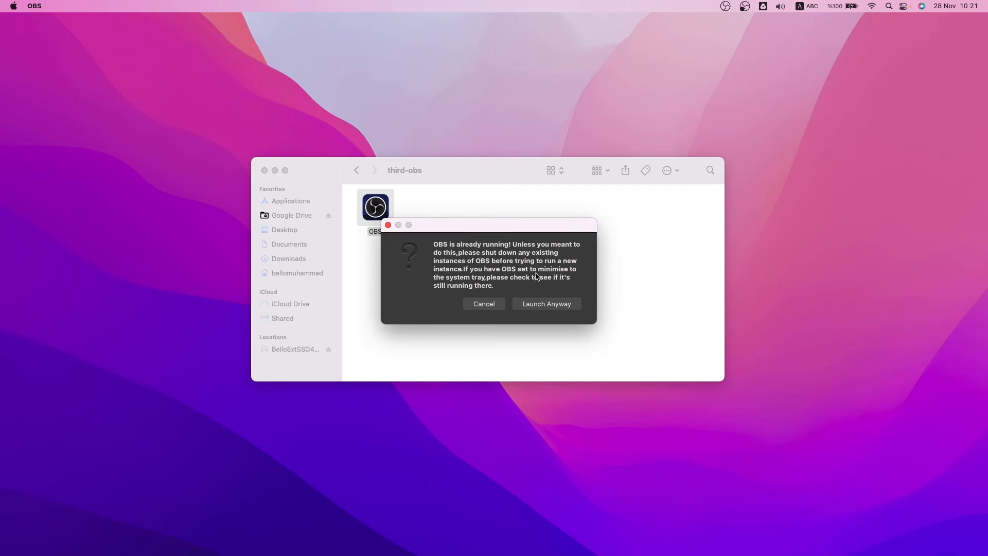
pyautogui.click(536, 308)
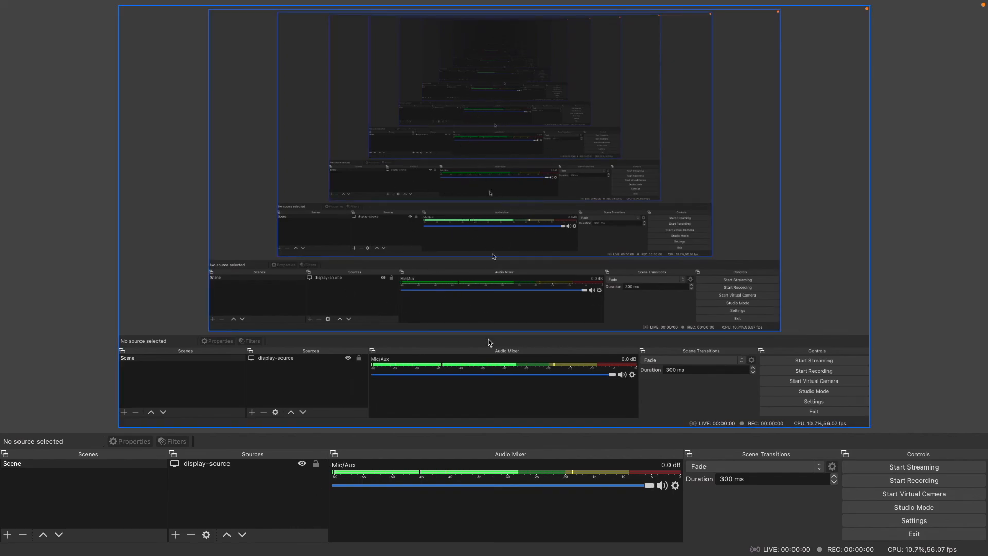
pyautogui.click(302, 465)
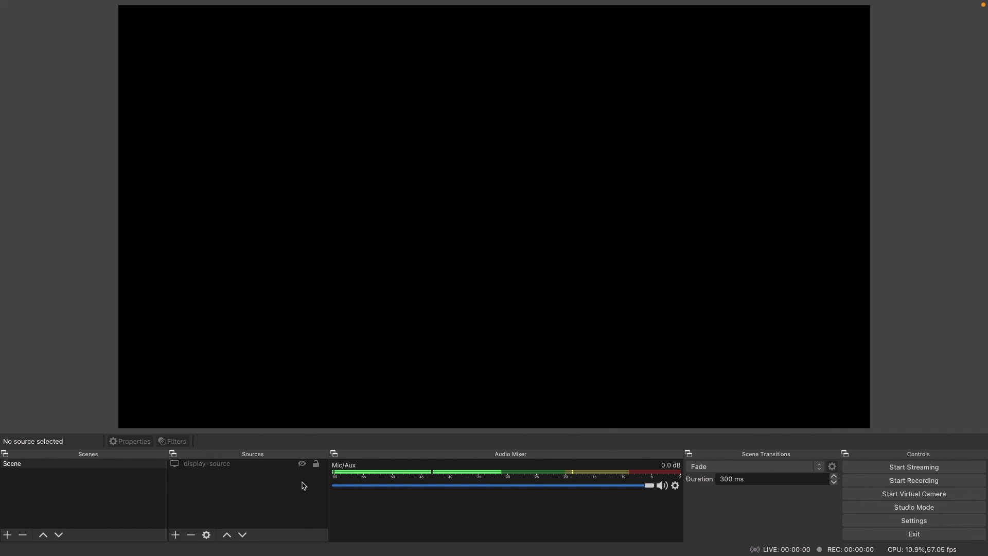